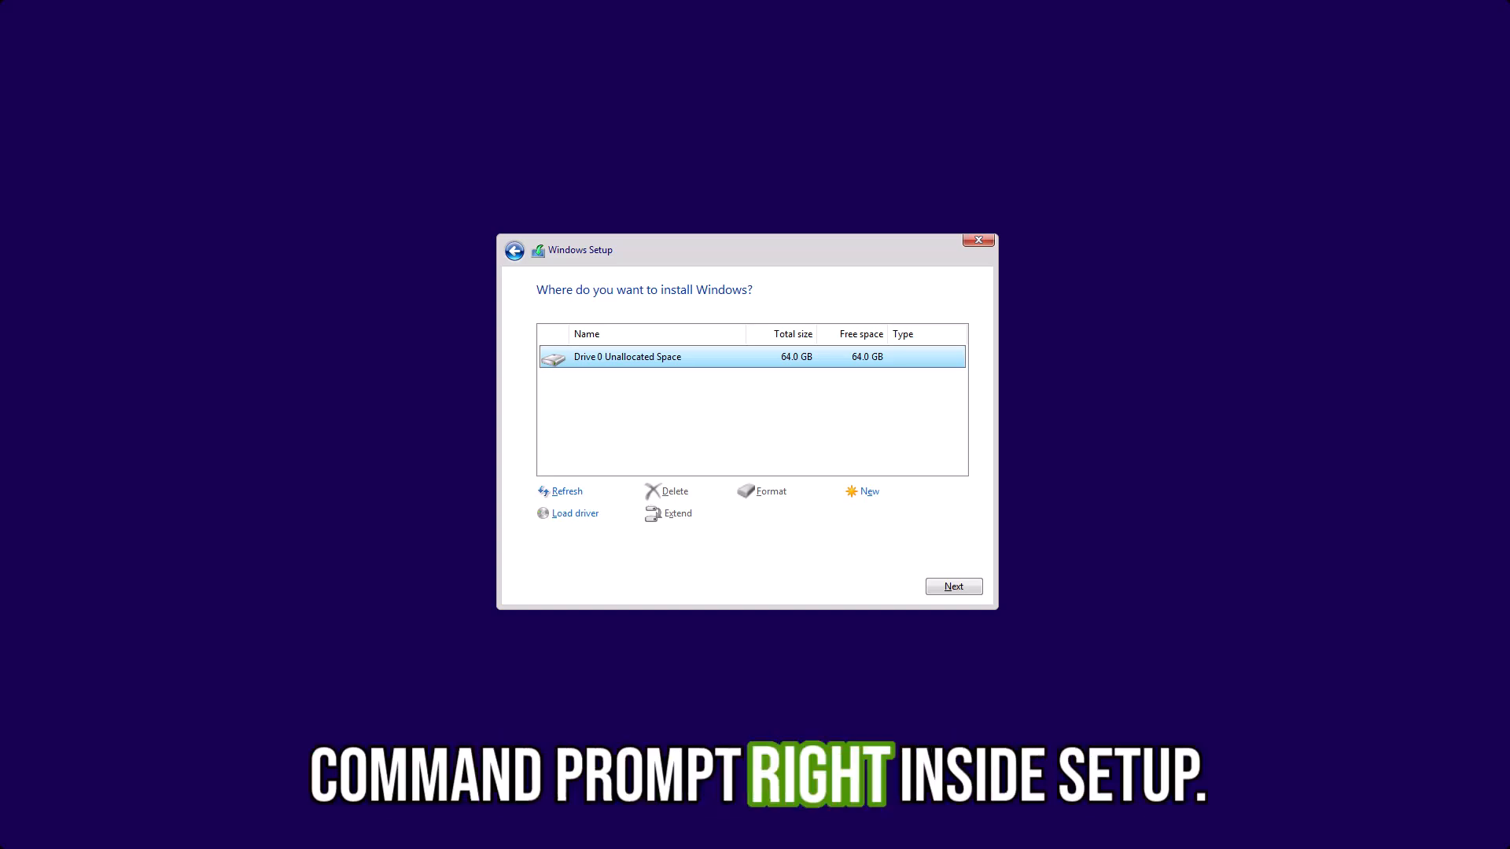
# - Open a command prompt within Windows Setup, start diskpart and list the disks
pyautogui.hotkey('shift', 'F10')
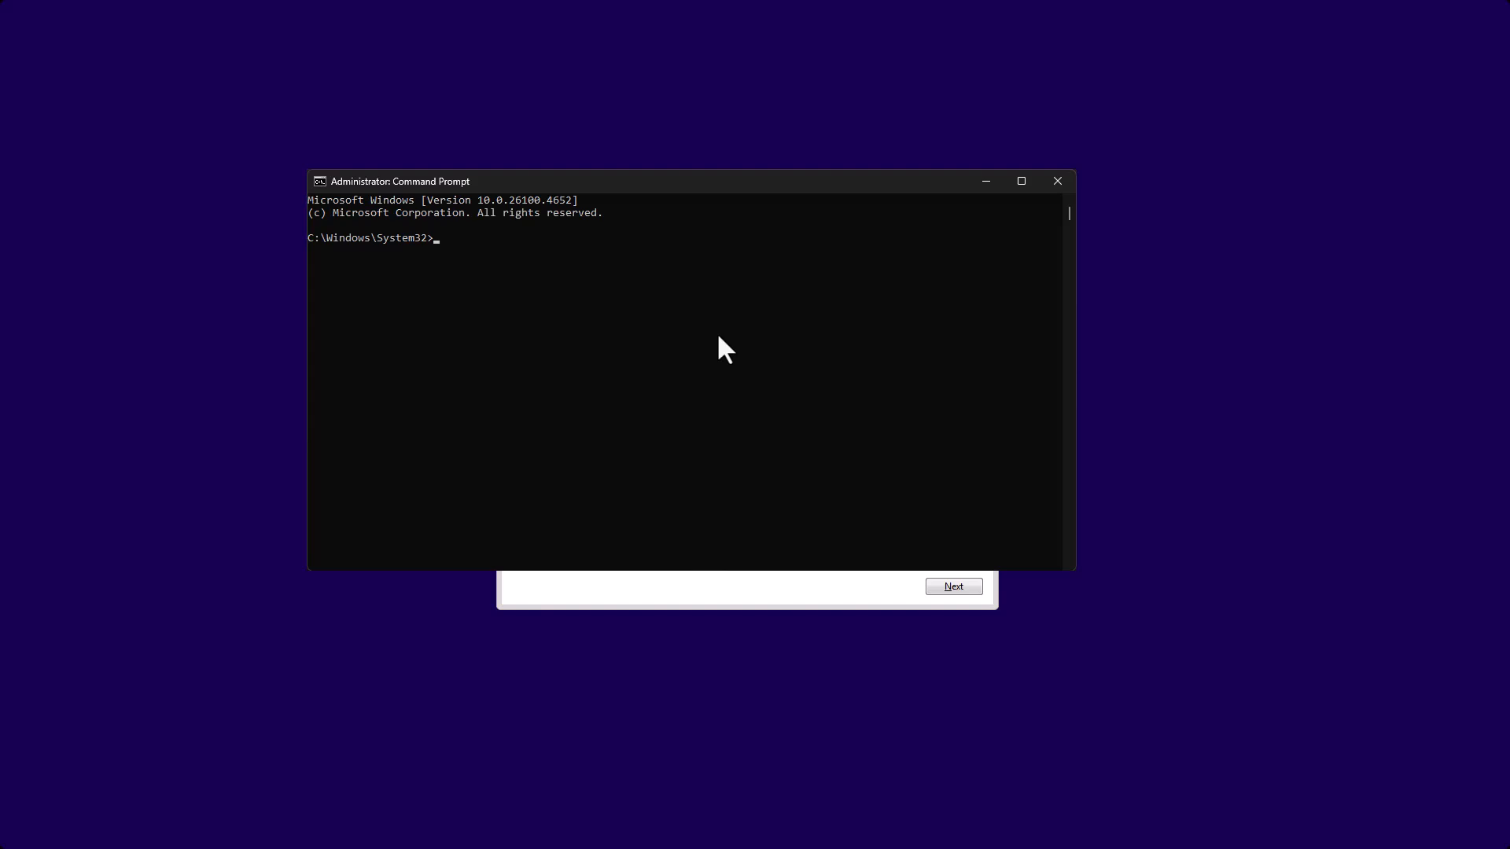
pyautogui.write('diskpart')
pyautogui.press('Return')
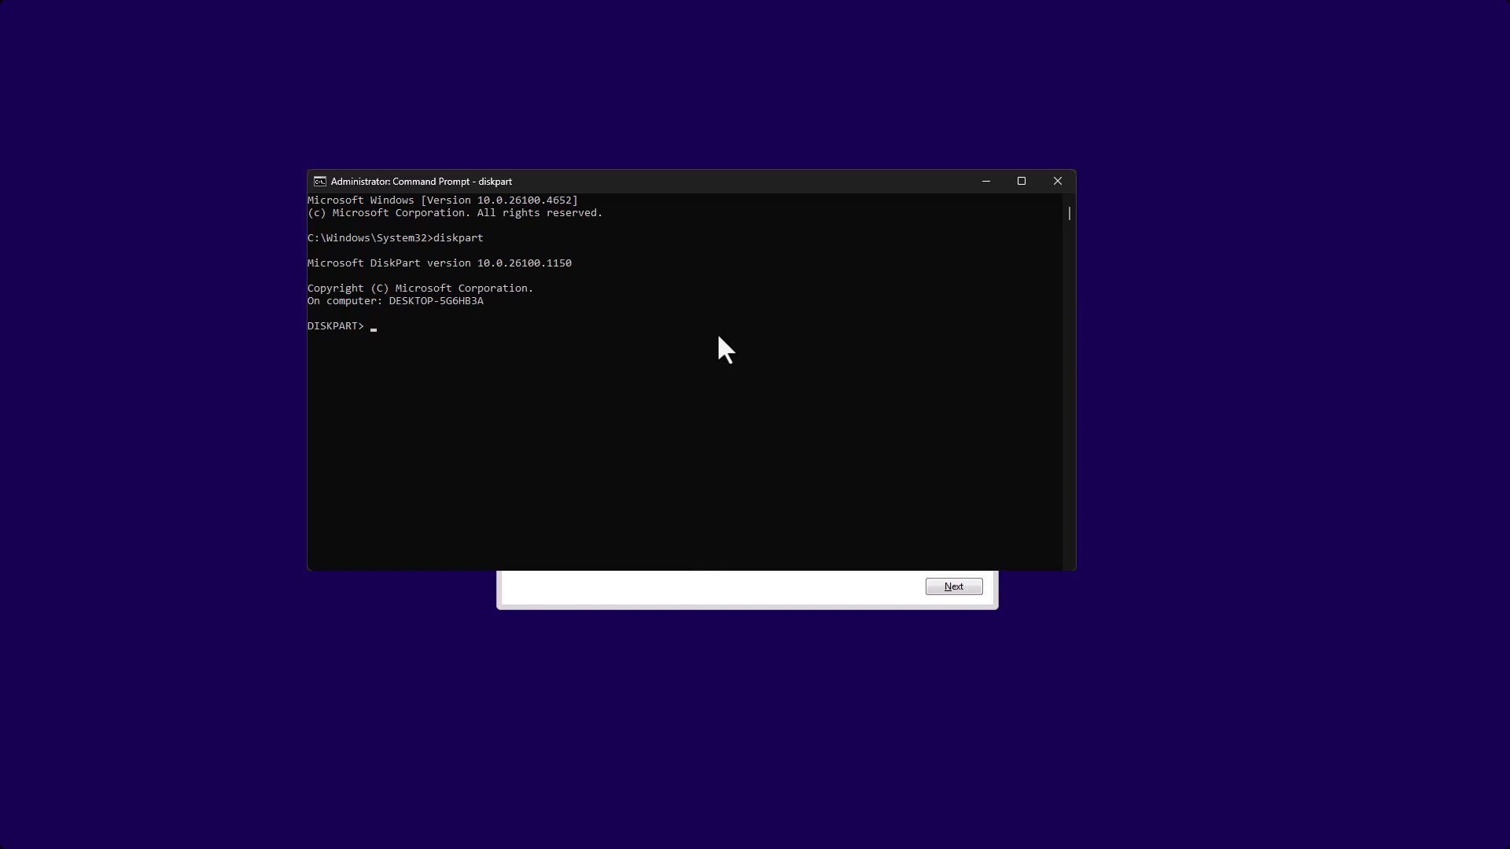
pyautogui.write('list disk')
pyautogui.press('Return')
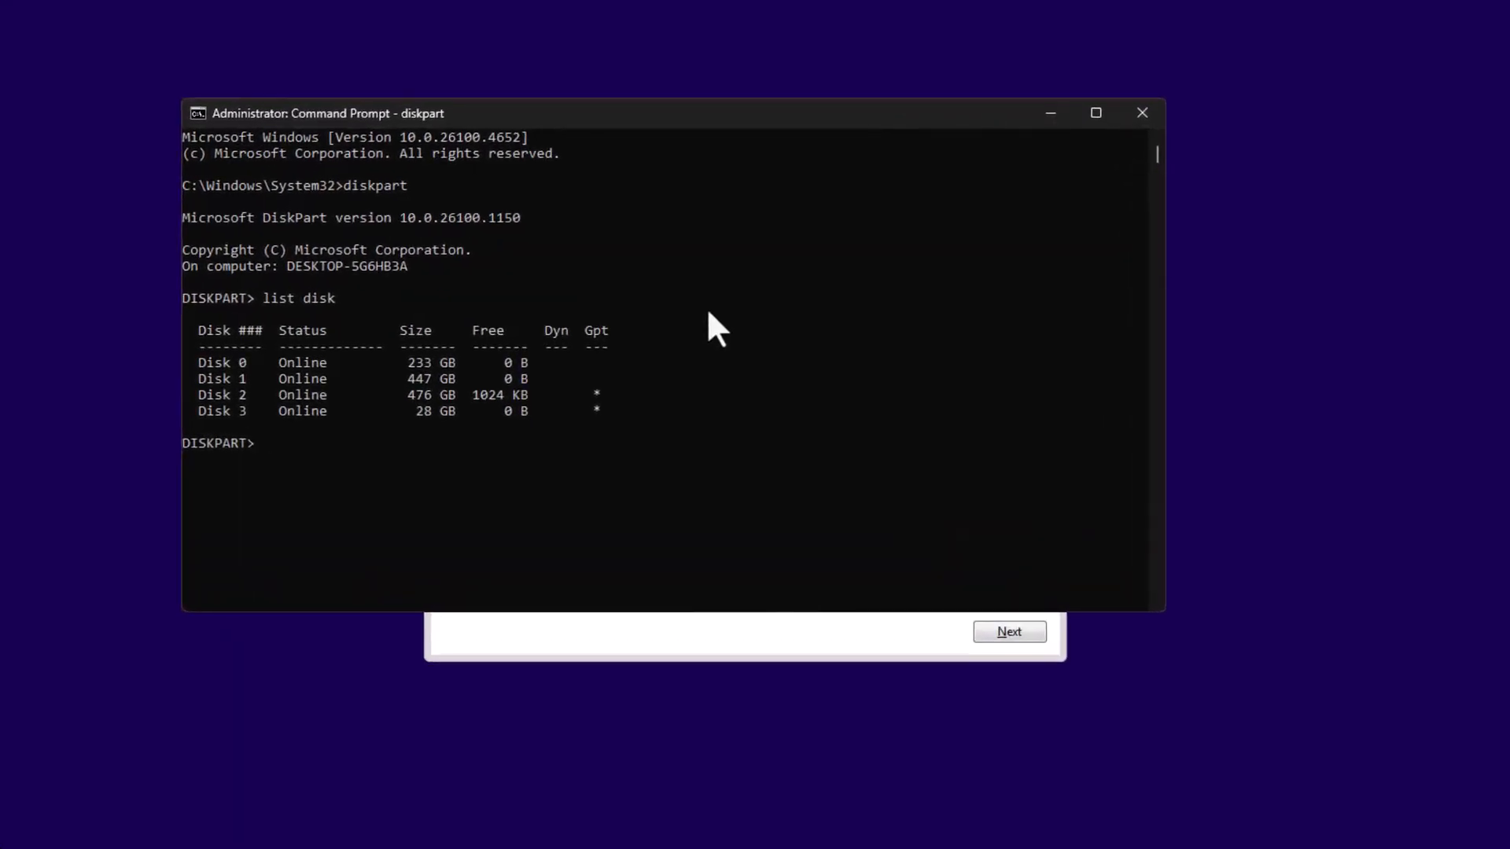
# - Examine the disk numbers and sizes in the disk list
pyautogui.moveTo(210, 360); pyautogui.dragTo(605, 408)
pyautogui.click(619, 438)
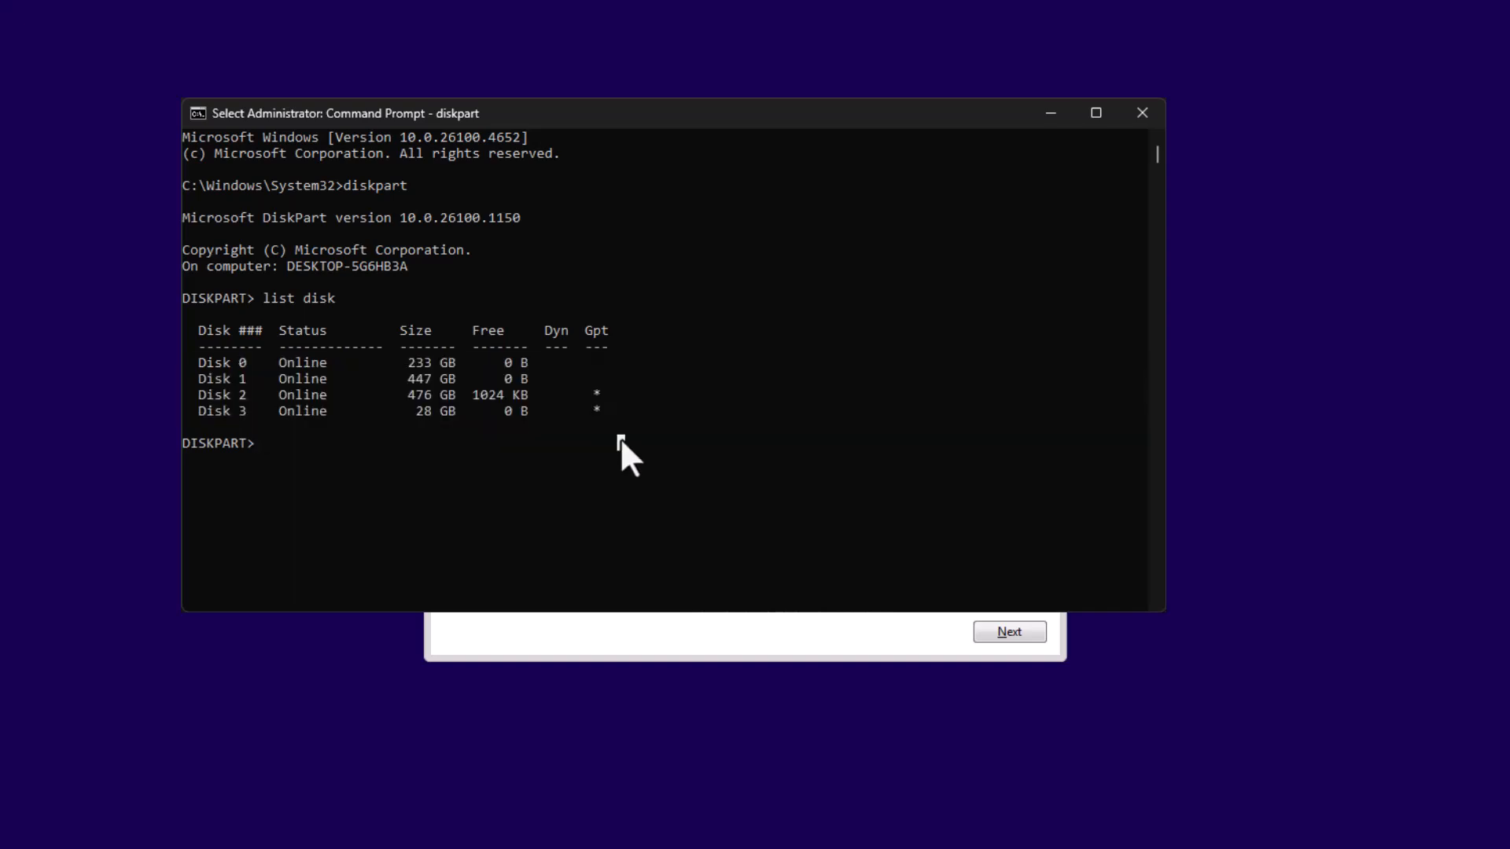
pyautogui.moveTo(195, 361); pyautogui.dragTo(250, 380)
pyautogui.click(305, 443)
pyautogui.click(500, 454)
pyautogui.click(534, 412)
pyautogui.write('disk 1')
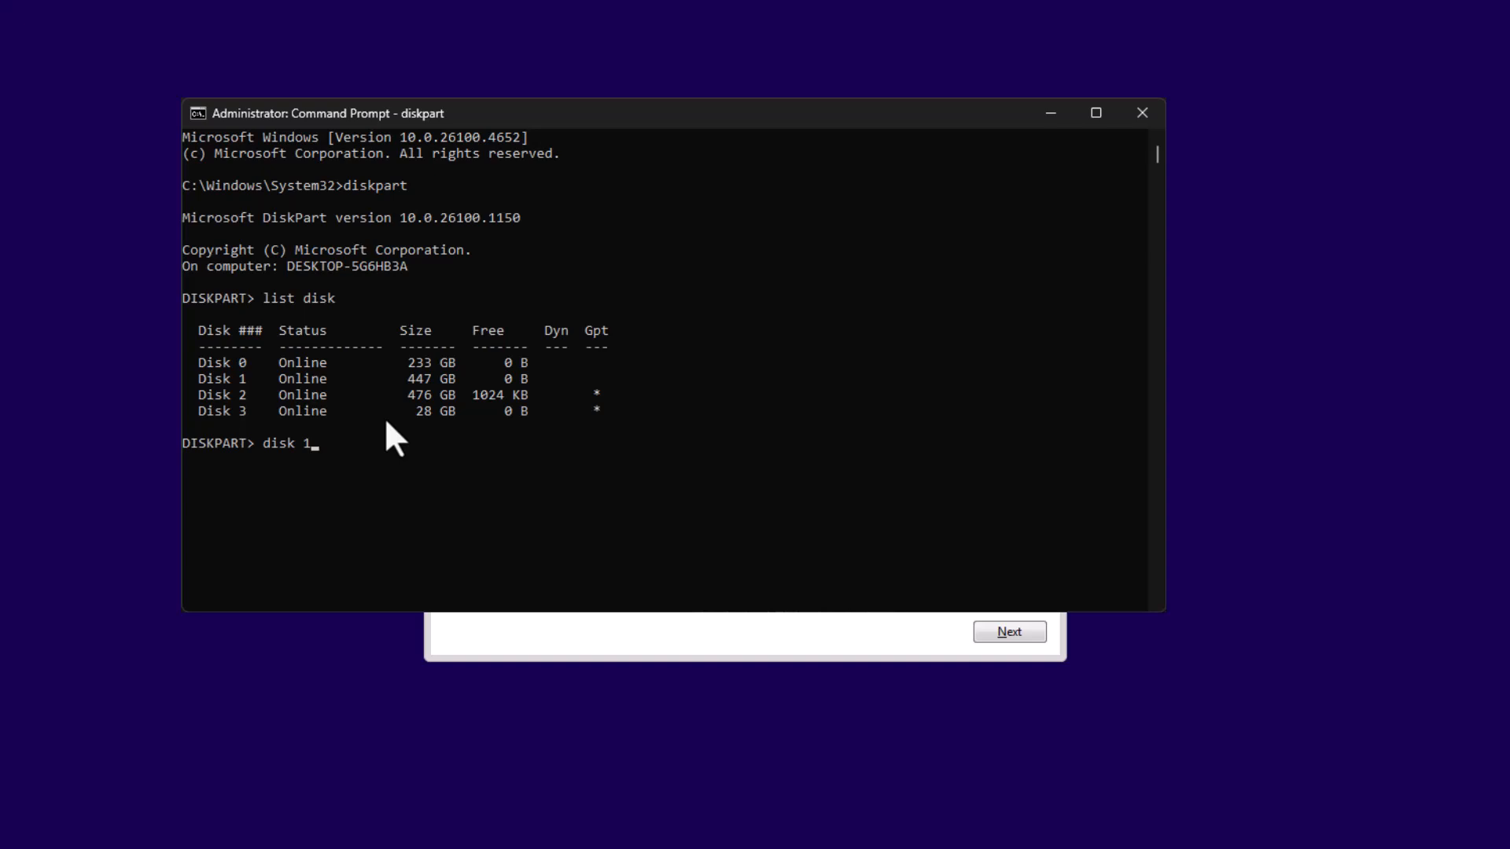
pyautogui.press('BackSpace')
pyautogui.press('BackSpace')
pyautogui.press('BackSpace')
pyautogui.press('BackSpace')
pyautogui.press('BackSpace')
pyautogui.press('BackSpace')
# - List all volumes with the list volume command in DiskPart
pyautogui.write('list volume')
pyautogui.press('Return')
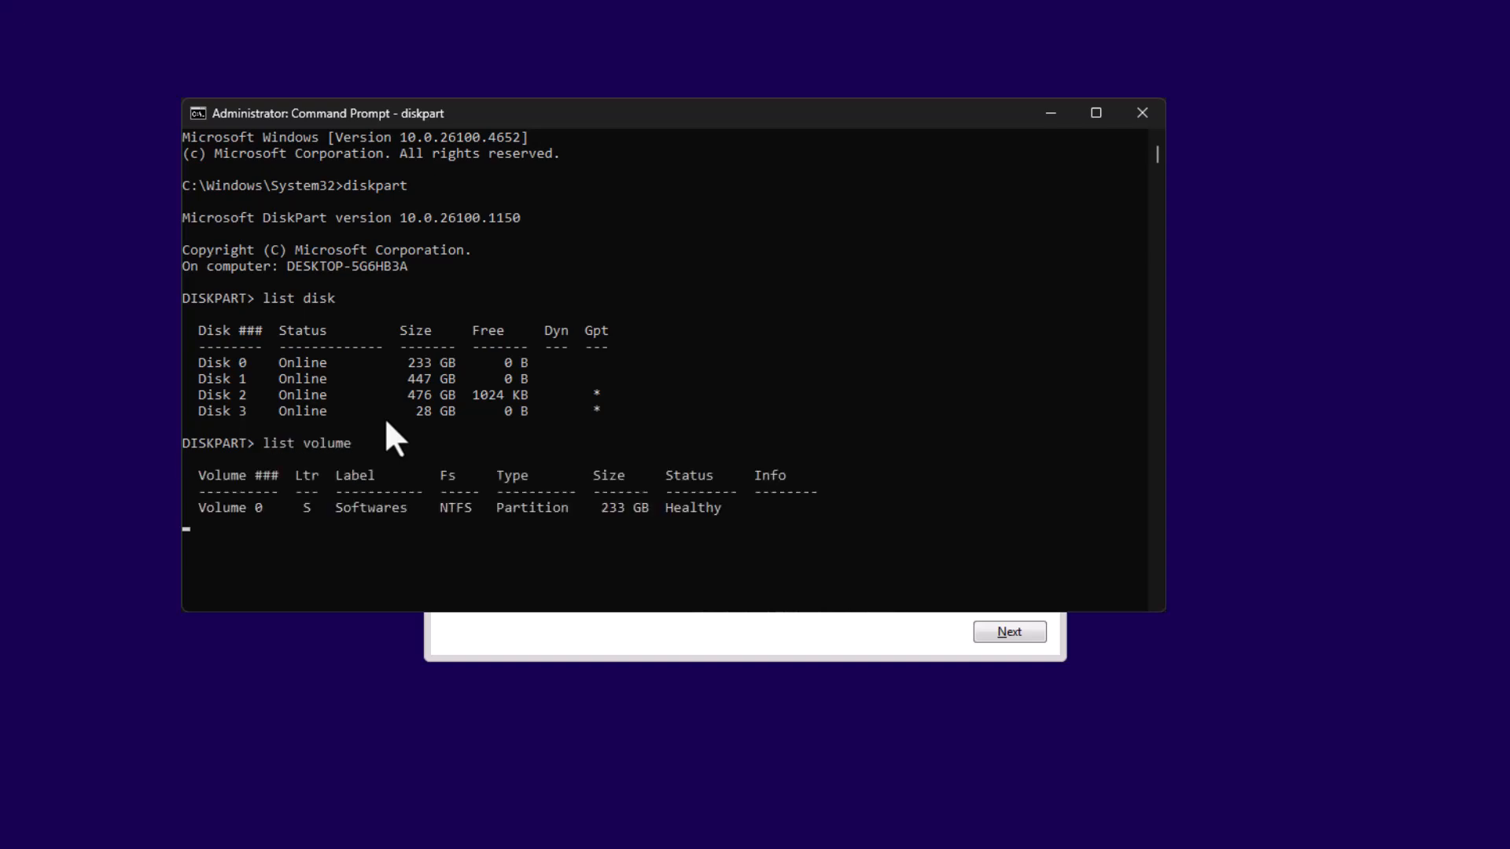
pyautogui.scroll(-1, 389, 442)
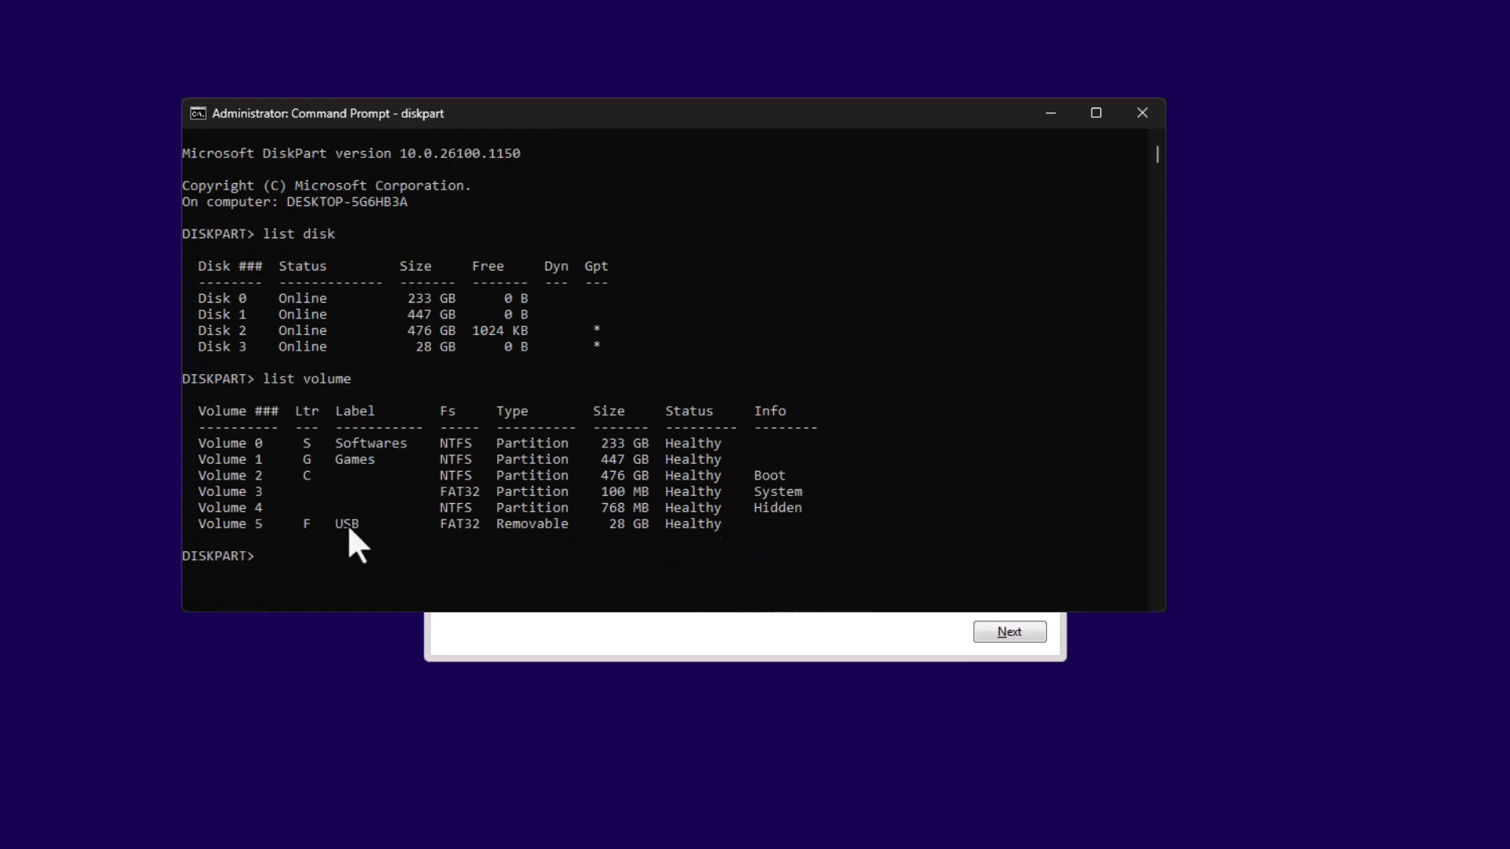
# - Select volume 2, the one with drive letter C, in DiskPart
pyautogui.moveTo(316, 476); pyautogui.dragTo(202, 478)
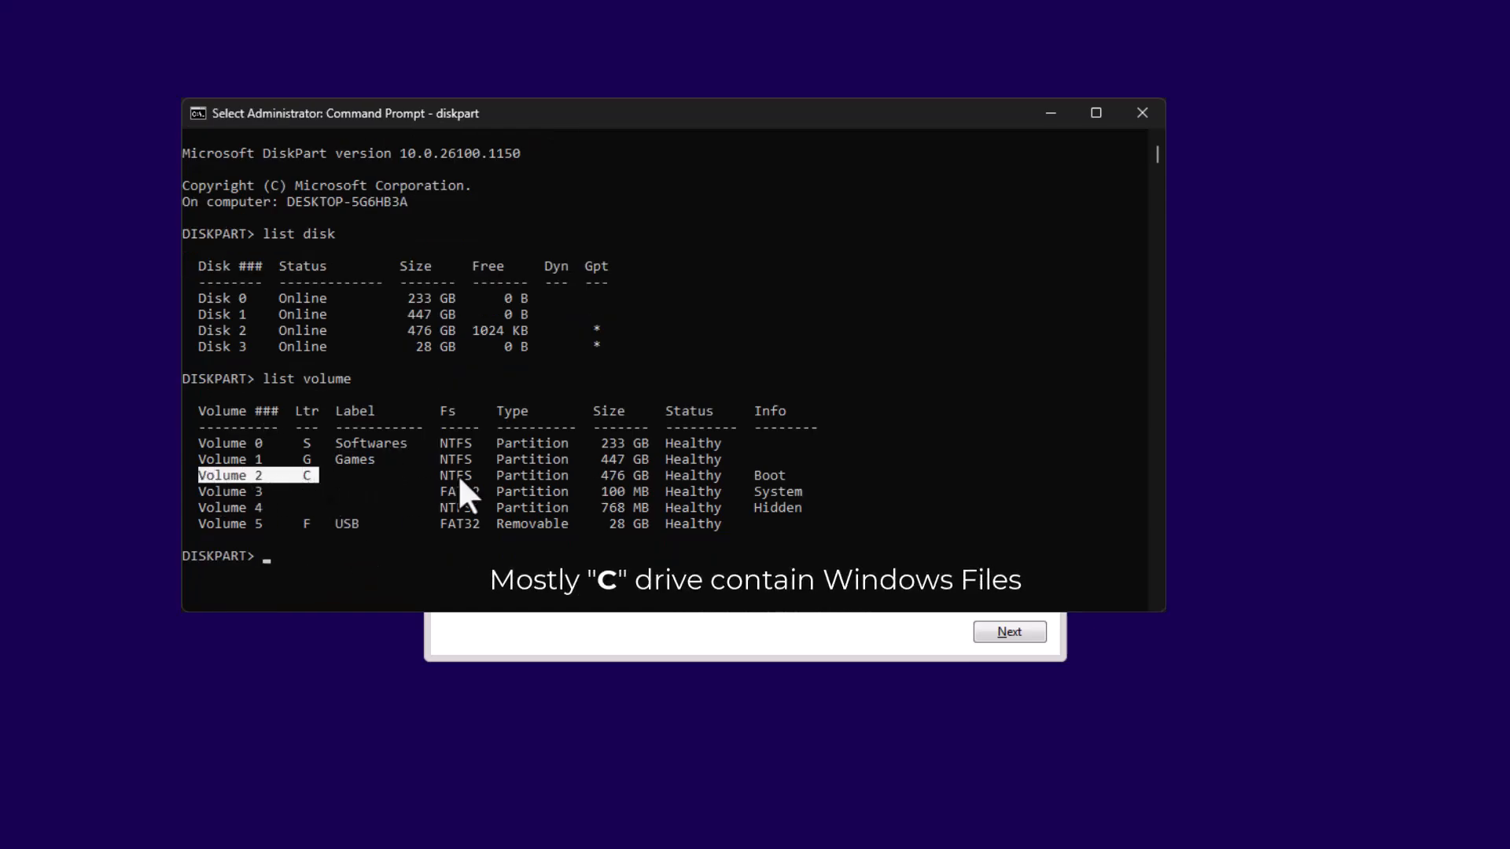
pyautogui.click(395, 559)
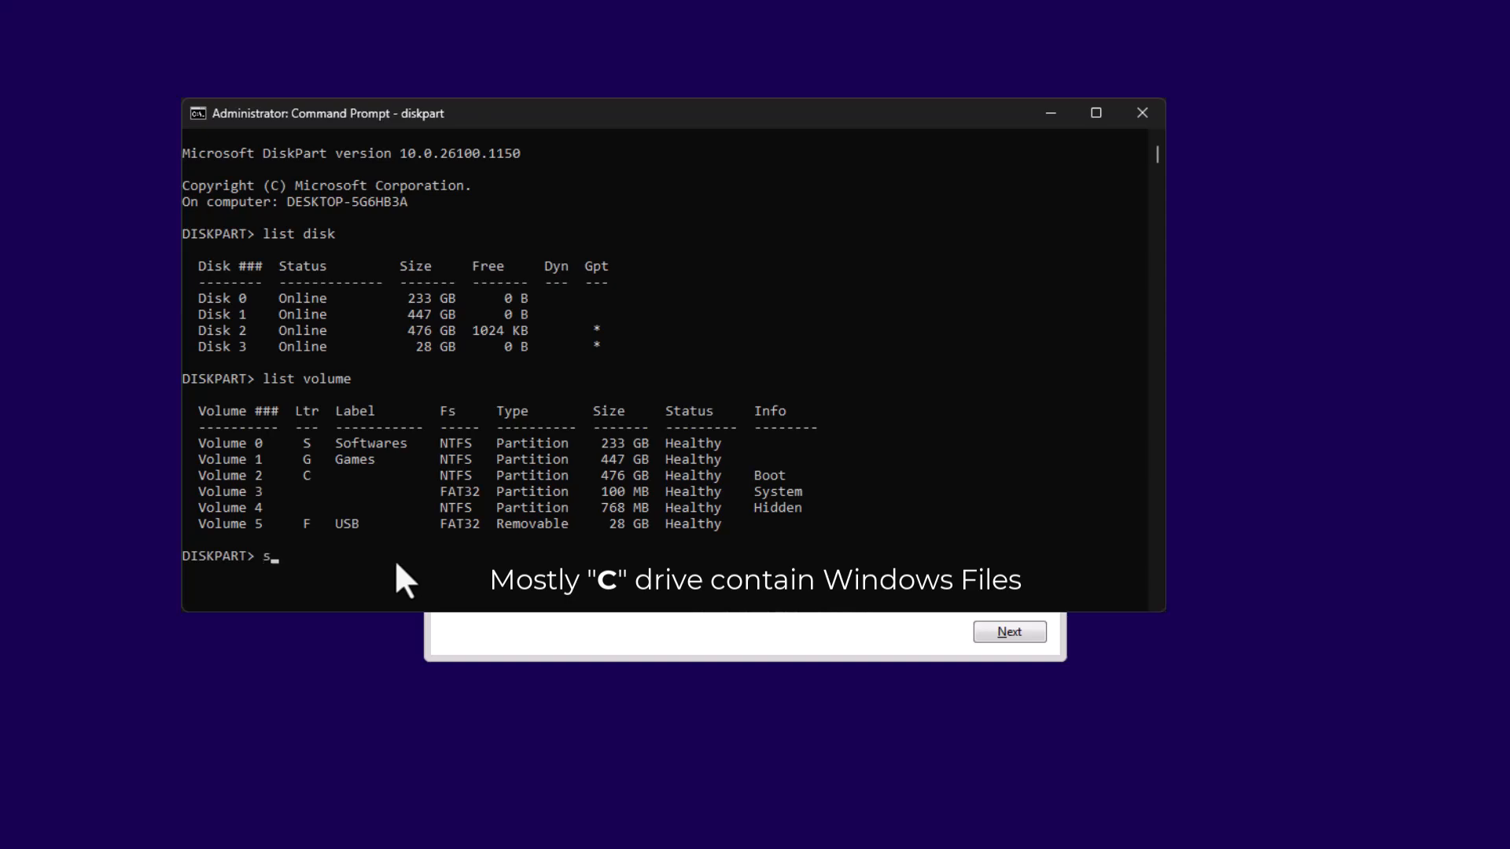
pyautogui.write('select volume 2')
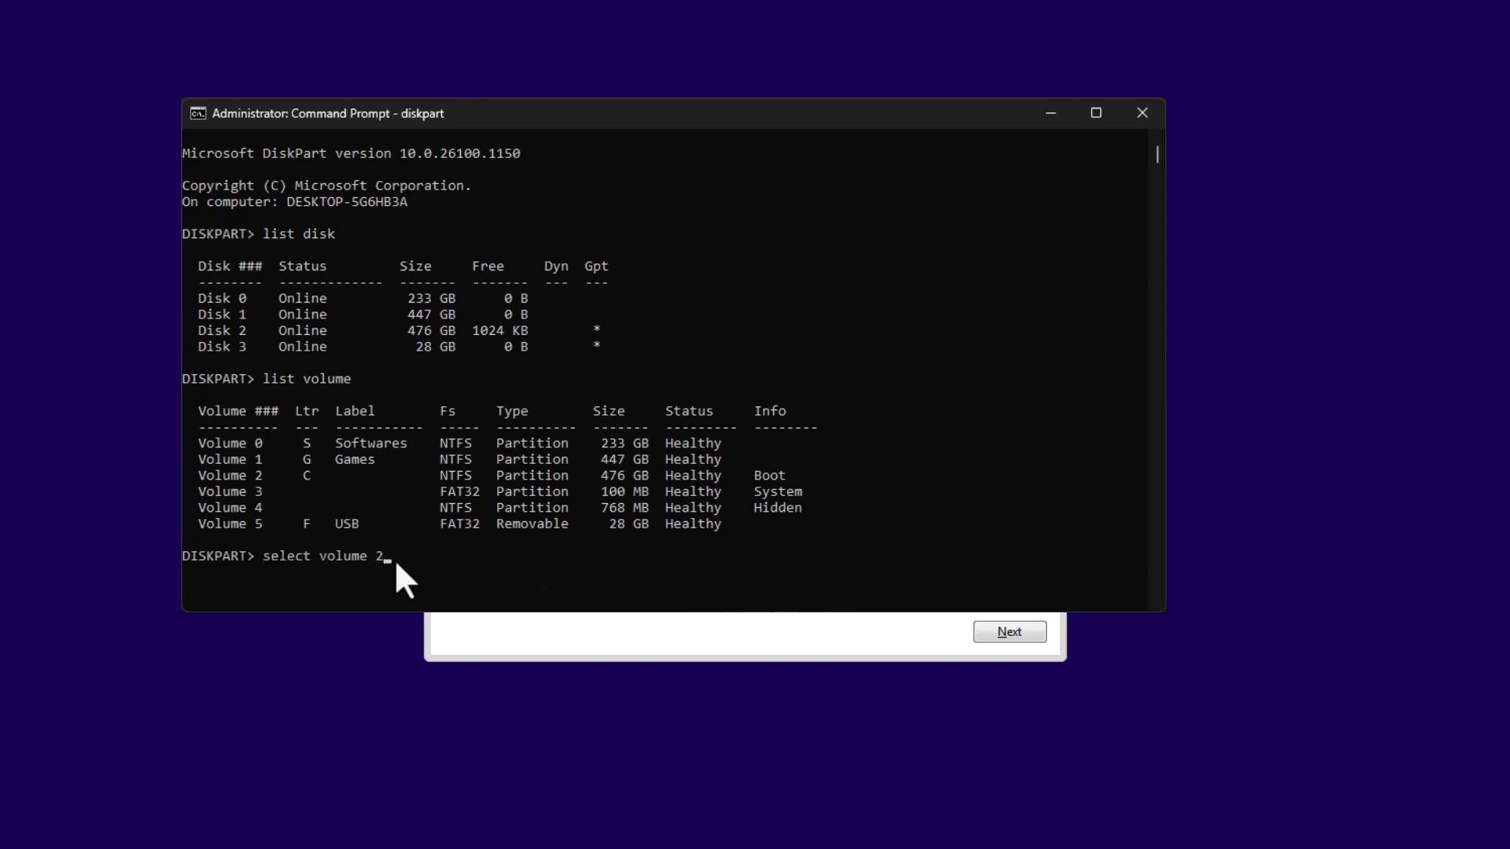
pyautogui.press('Return')
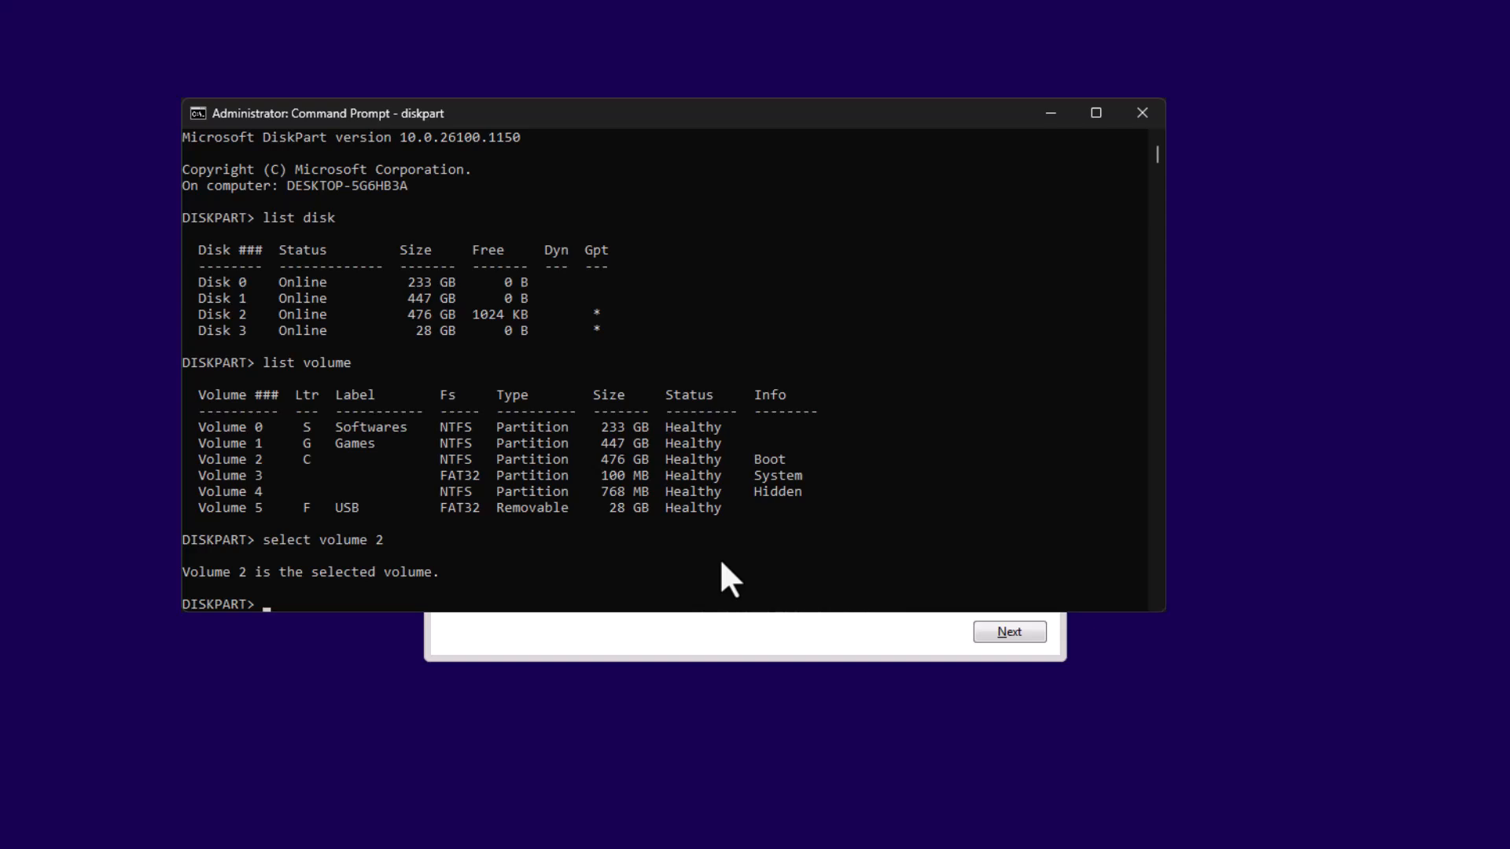
# - Show the selected volume's details with detail volume and check which disk it belongs to
pyautogui.write('detail volume')
pyautogui.press('Return')
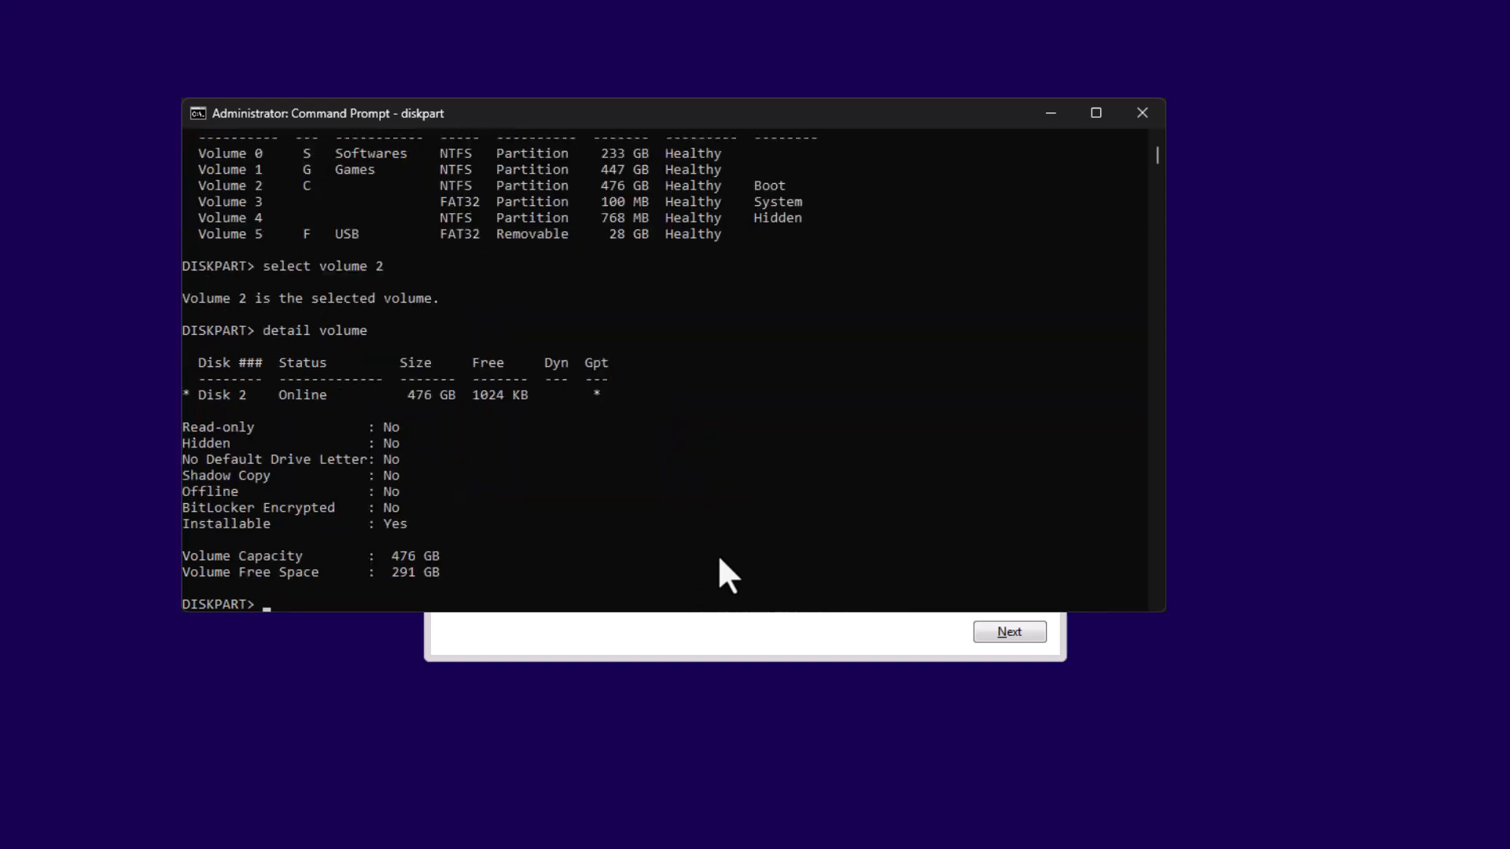
pyautogui.moveTo(192, 395); pyautogui.dragTo(218, 395)
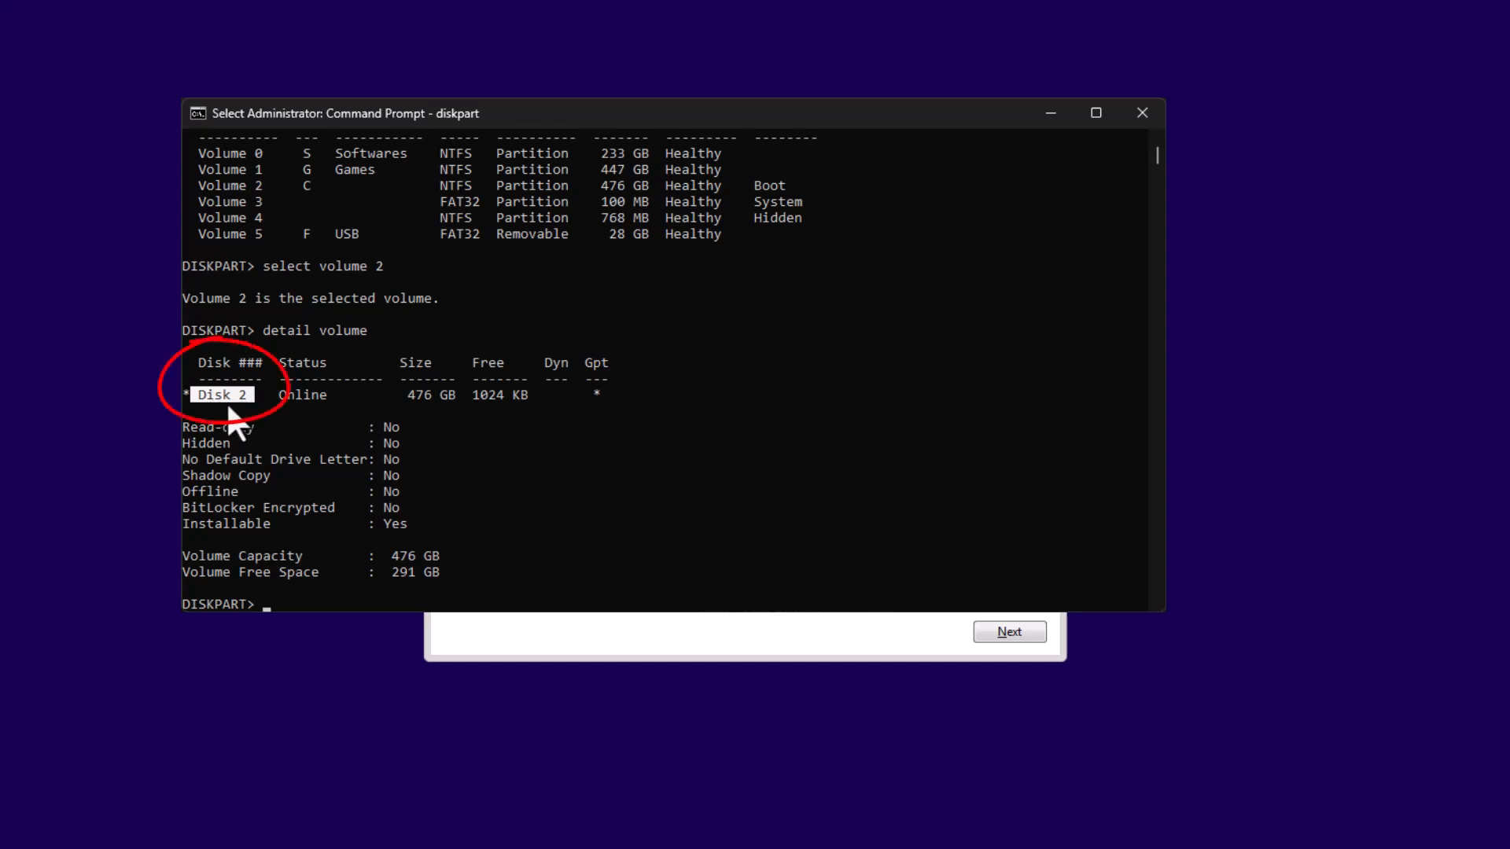
pyautogui.click(306, 186)
pyautogui.moveTo(251, 396); pyautogui.dragTo(209, 395)
pyautogui.click(517, 573)
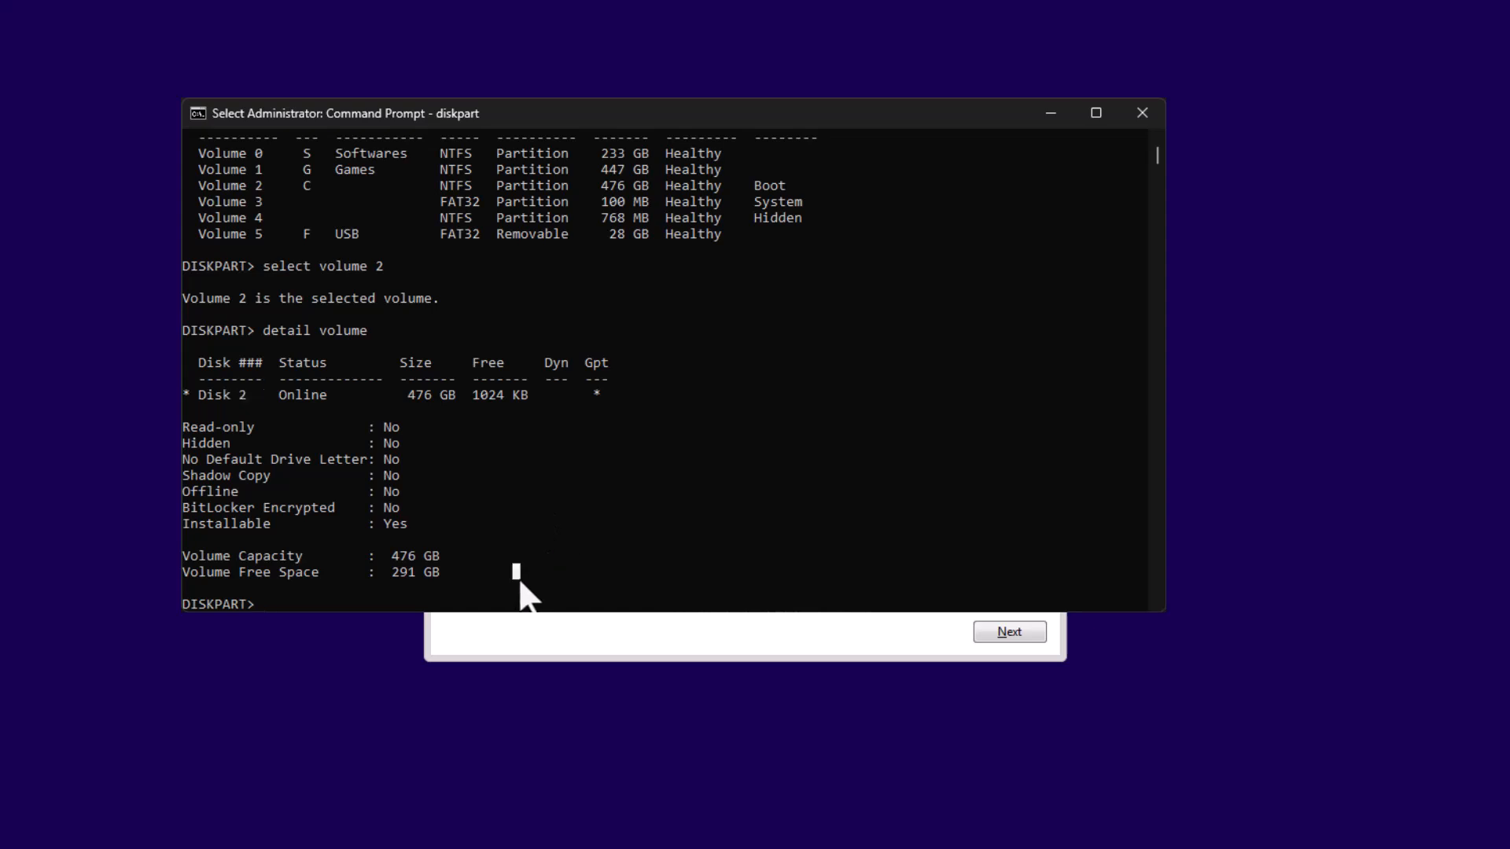
# - Select disk 2, the disk that holds the C volume, in DiskPart
pyautogui.write('select disk 2')
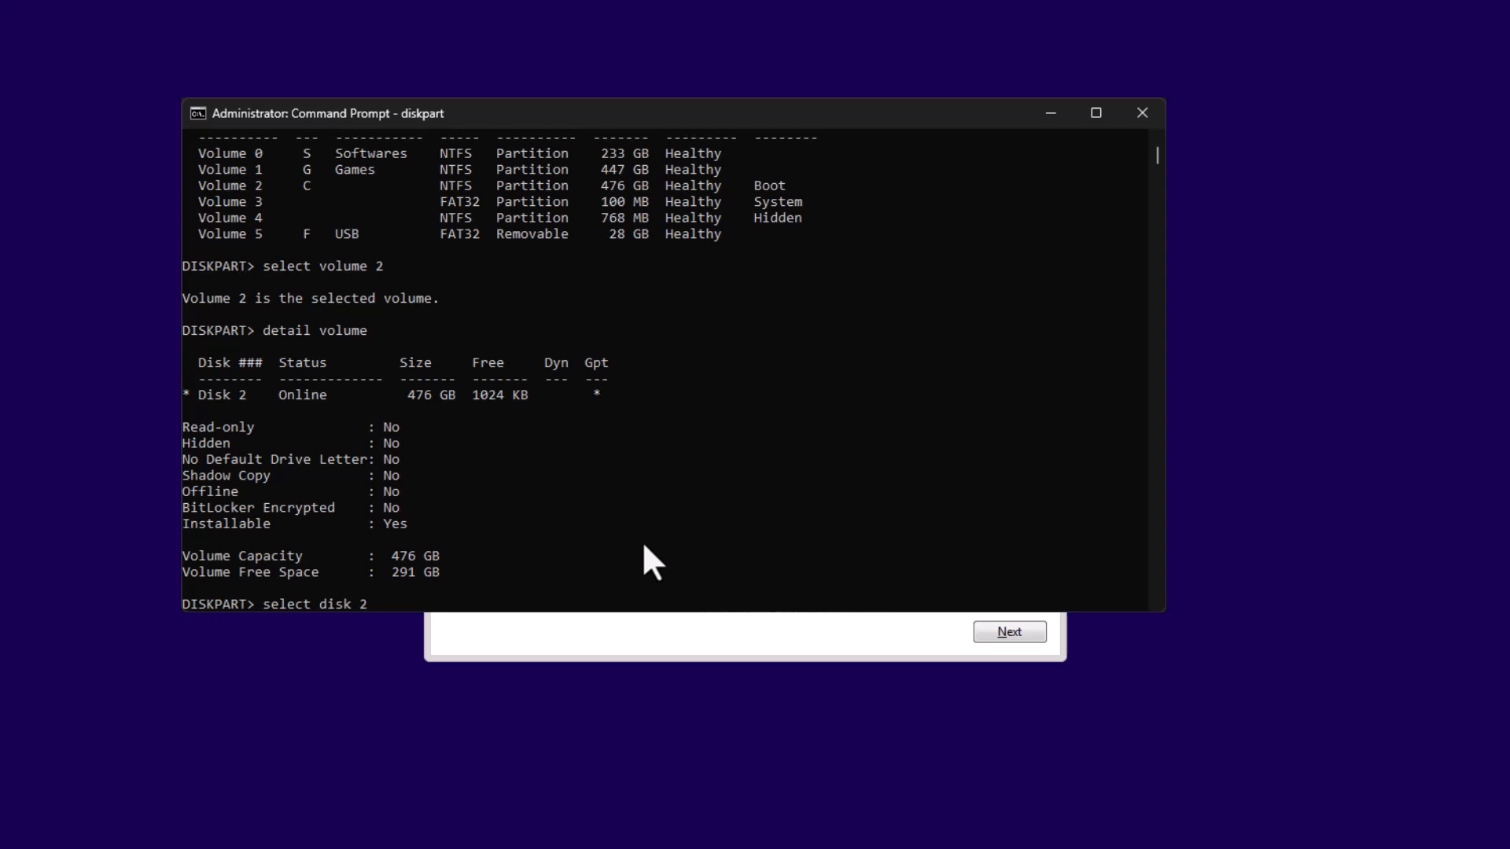
pyautogui.click(242, 394)
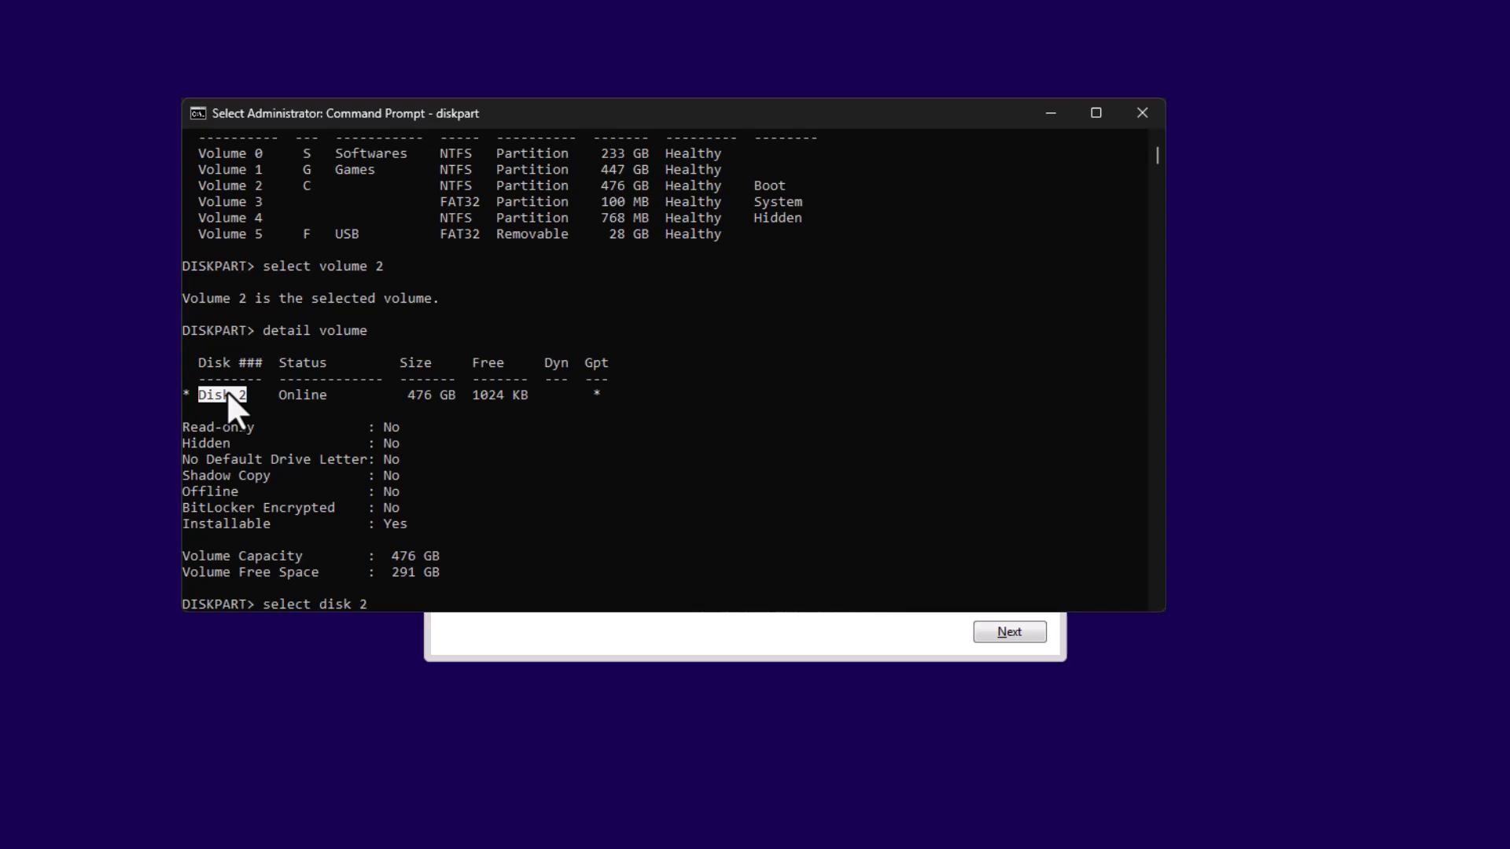
pyautogui.click(508, 604)
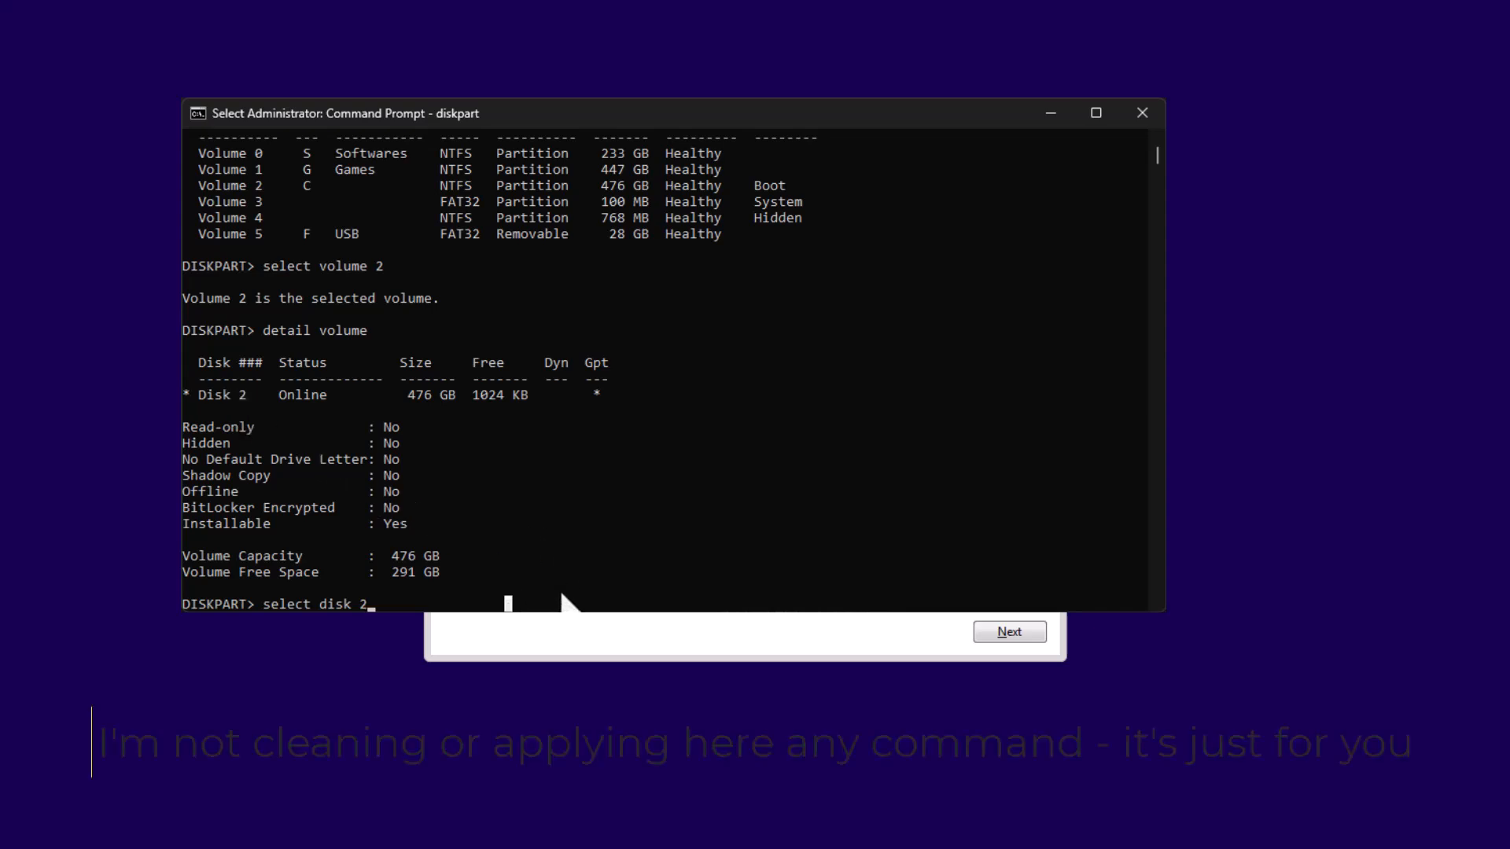
pyautogui.press('BackSpace')
pyautogui.write('X')
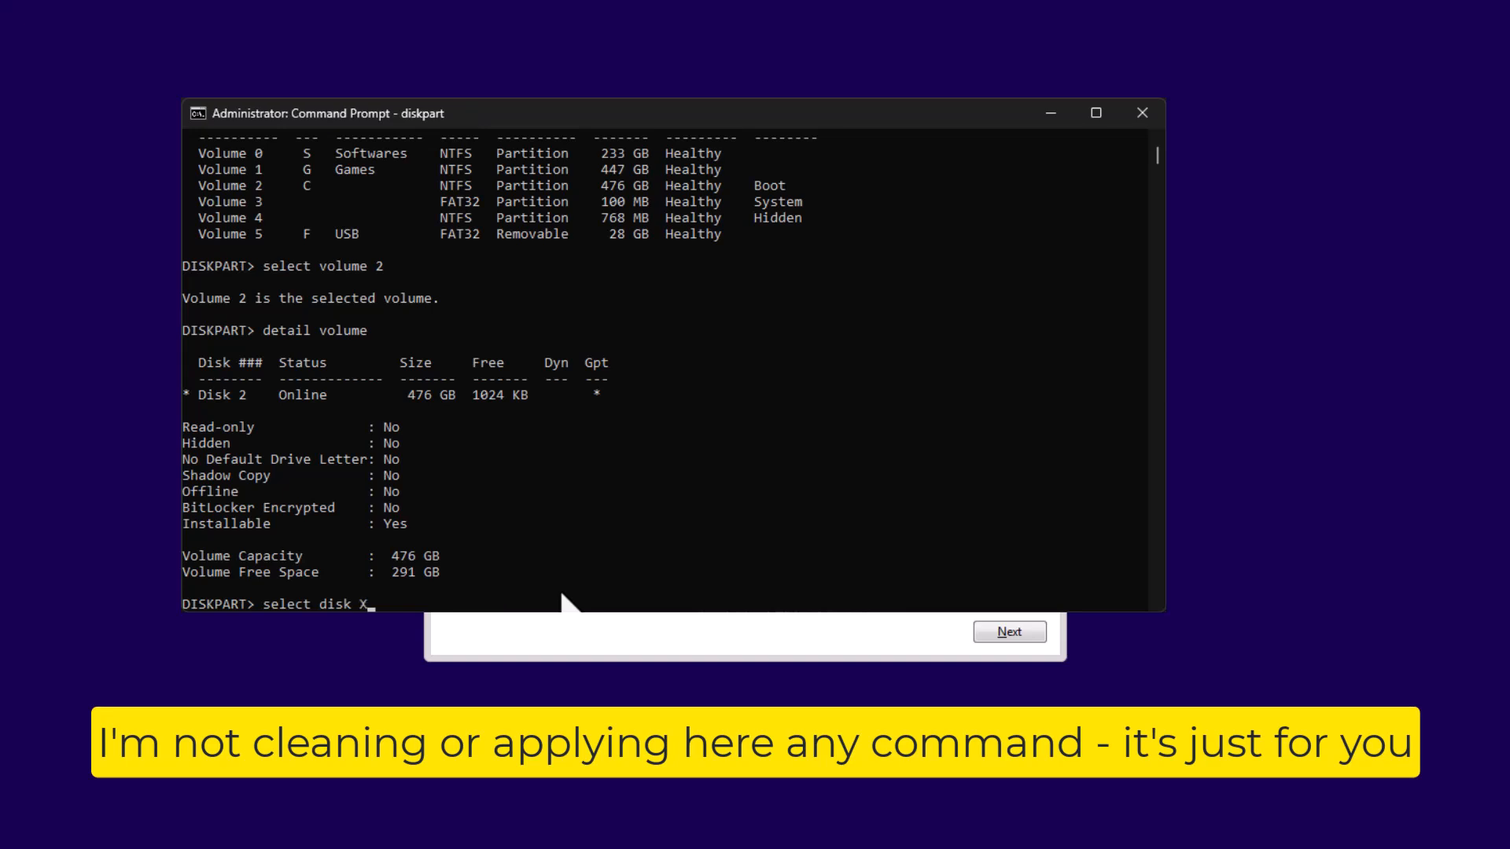
pyautogui.press('Return')
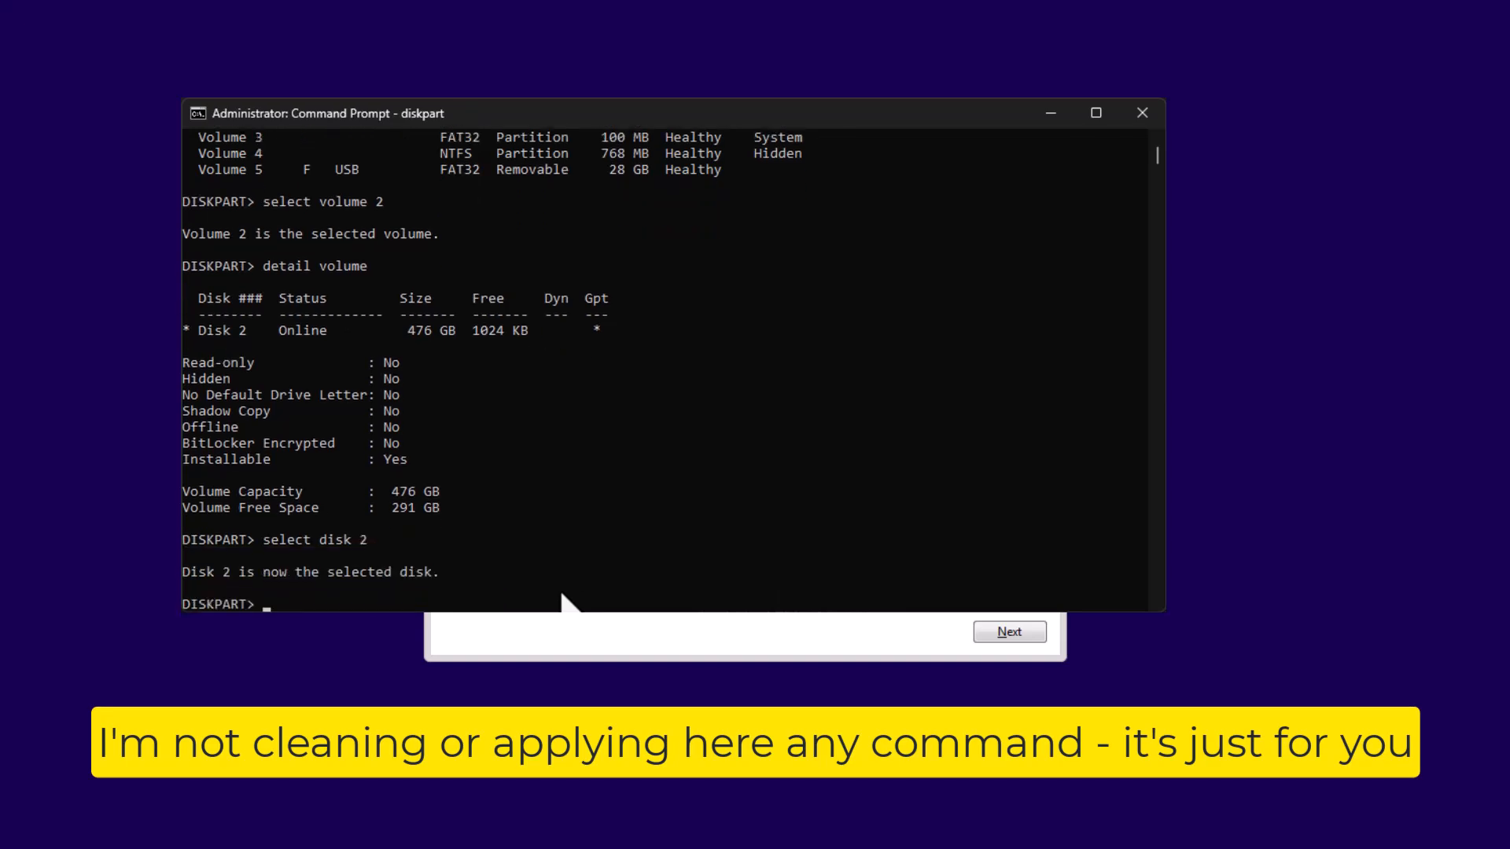
# - Write the clean command at the DiskPart prompt without running it, and erase it
pyautogui.write('clean')
pyautogui.press('BackSpace')
pyautogui.press('BackSpace')
pyautogui.press('BackSpace')
pyautogui.press('BackSpace')
pyautogui.write('clea')
pyautogui.press('BackSpace')
pyautogui.press('BackSpace')
pyautogui.press('BackSpace')
# - Write create partition primary at the DiskPart prompt without running it, and clear the line
pyautogui.write('reate partition primary')
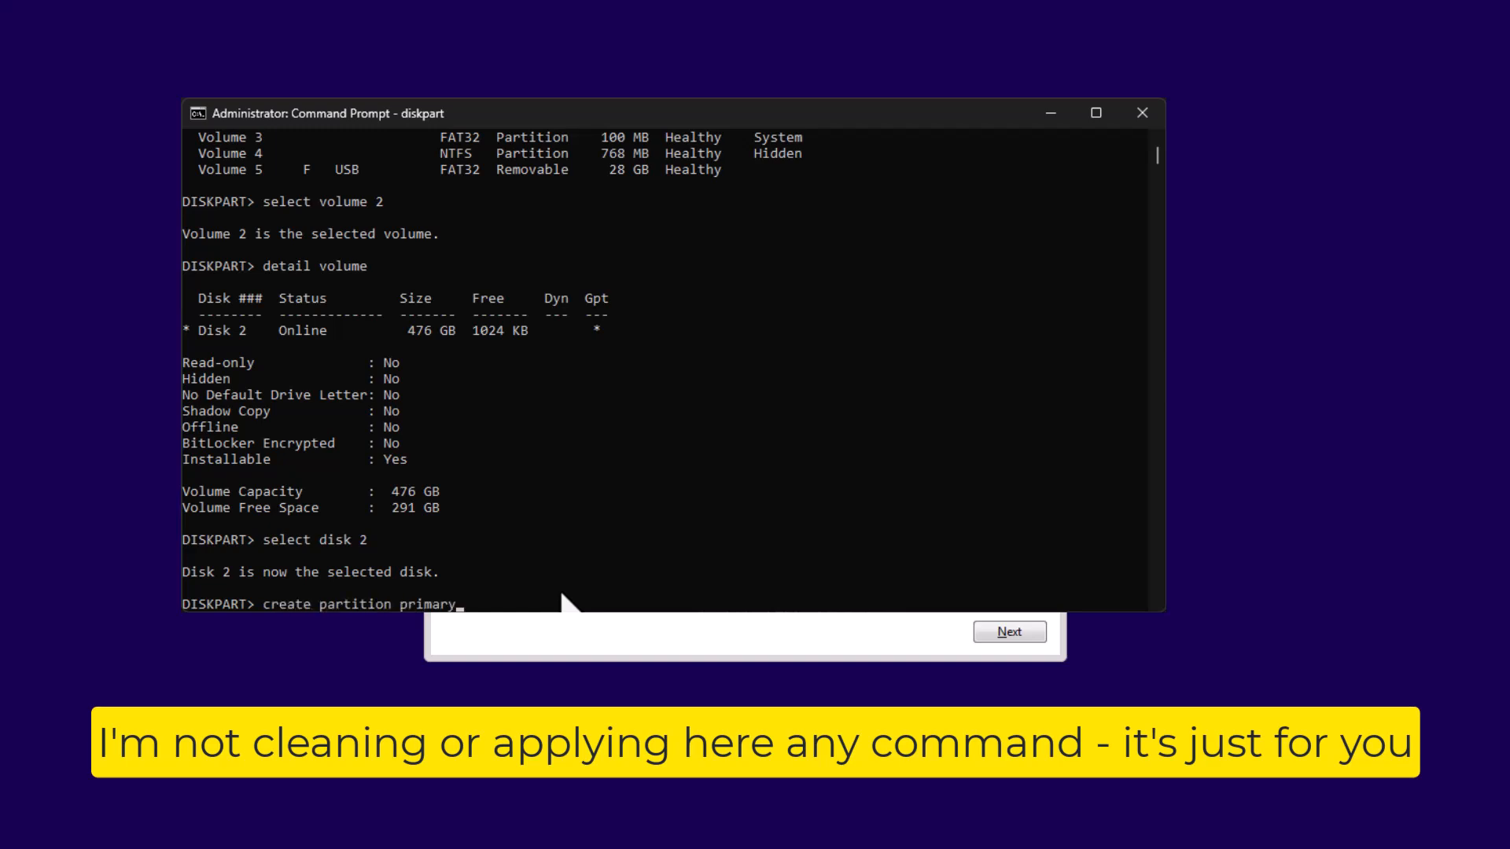
pyautogui.press('BackSpace')
pyautogui.press('BackSpace')
pyautogui.press('BackSpace')
pyautogui.press('BackSpace')
pyautogui.press('BackSpace')
pyautogui.press('BackSpace')
pyautogui.press('BackSpace')
pyautogui.press('BackSpace')
pyautogui.press('BackSpace')
pyautogui.press('BackSpace')
pyautogui.press('BackSpace')
pyautogui.press('BackSpace')
pyautogui.press('BackSpace')
pyautogui.press('BackSpace')
pyautogui.press('BackSpace')
pyautogui.press('BackSpace')
pyautogui.press('BackSpace')
pyautogui.press('BackSpace')
pyautogui.press('BackSpace')
pyautogui.press('BackSpace')
# - Write the command format fs=ntfs quick at the DiskPart prompt
pyautogui.write('format ')
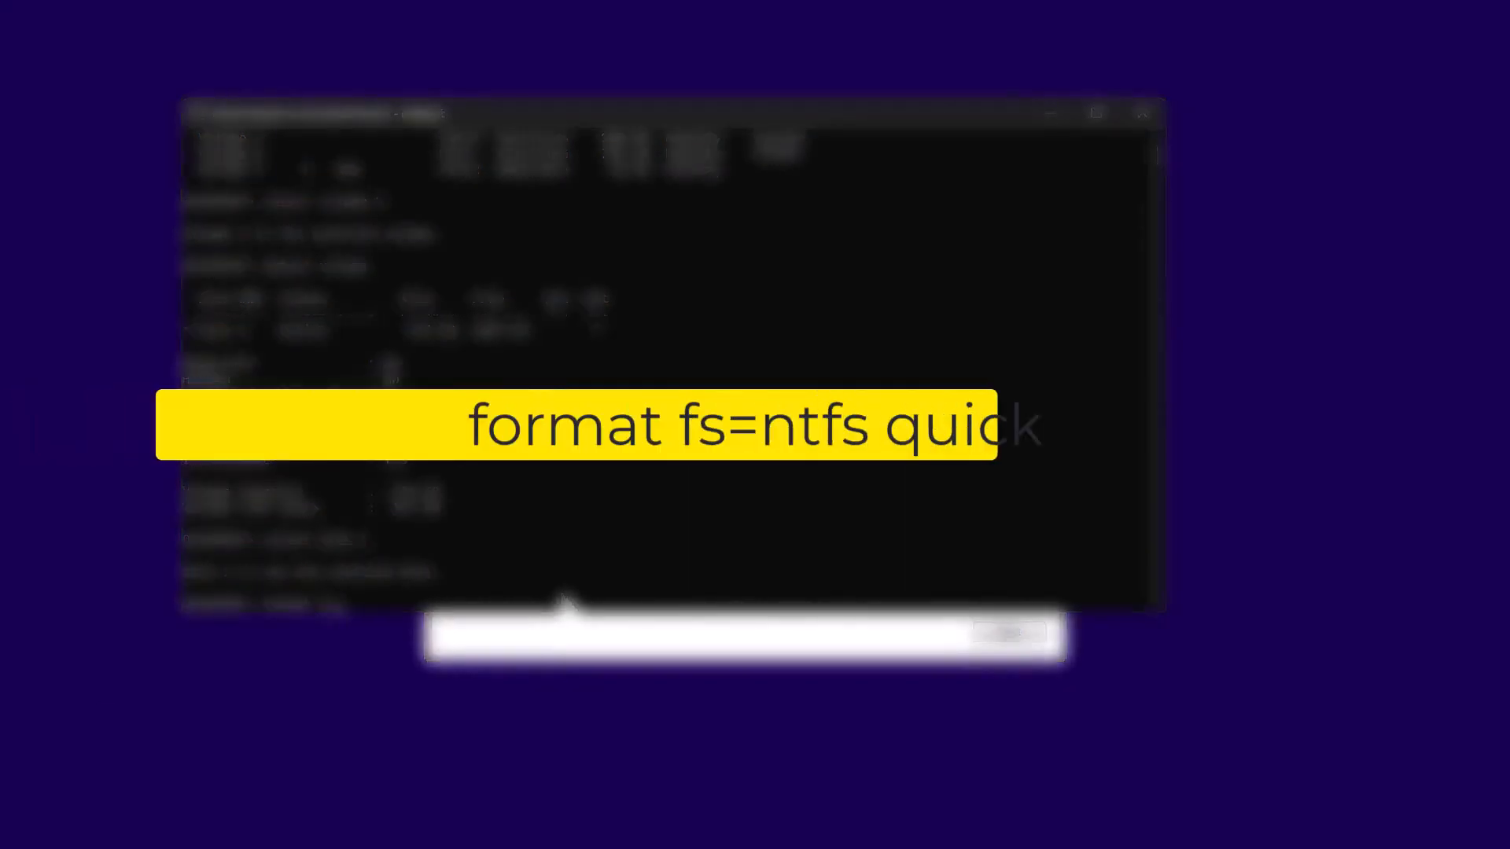
pyautogui.write('fs=nt')
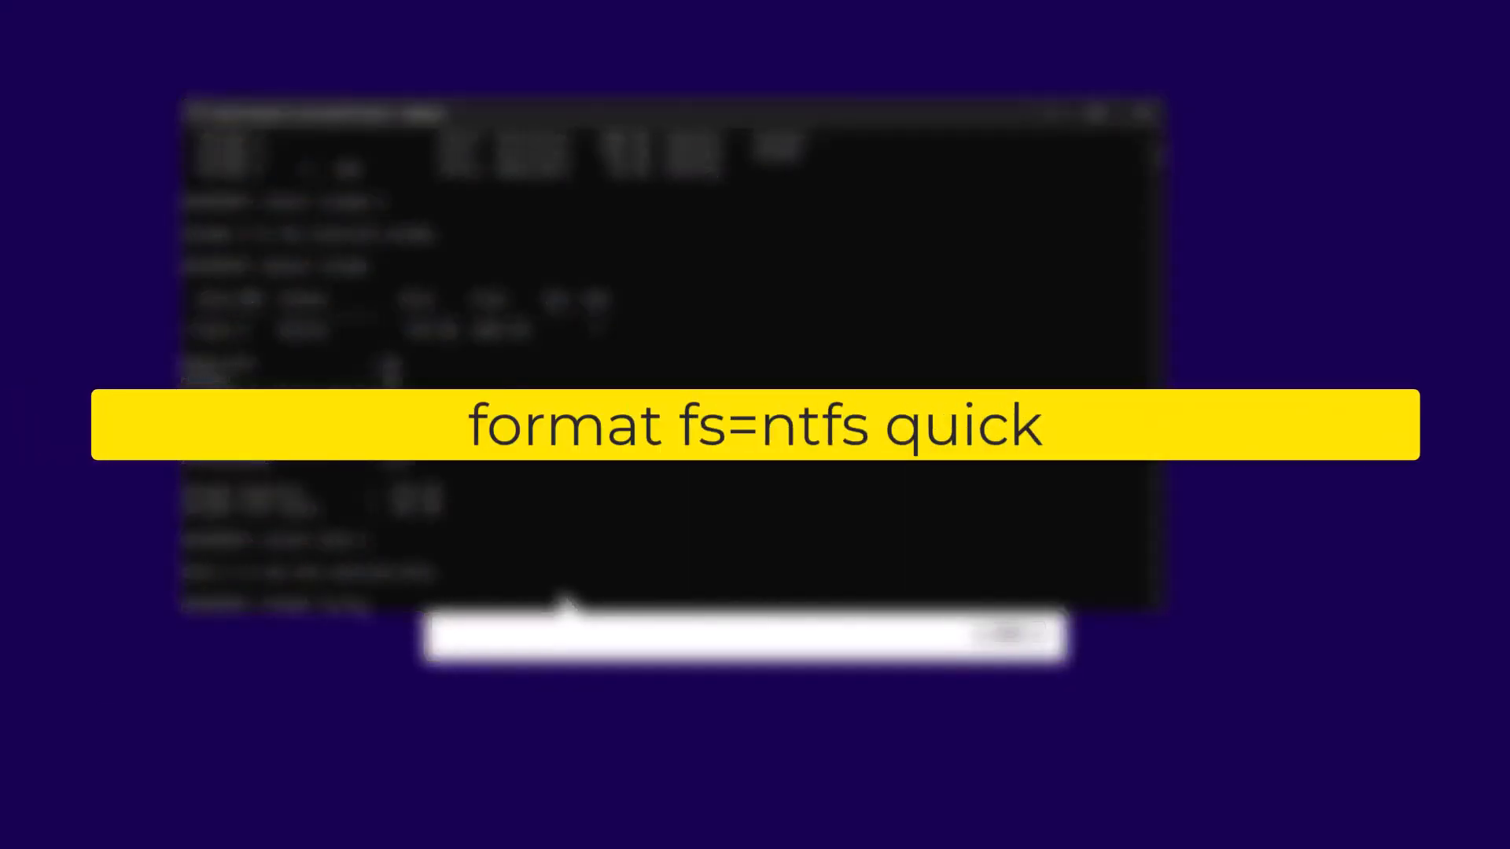